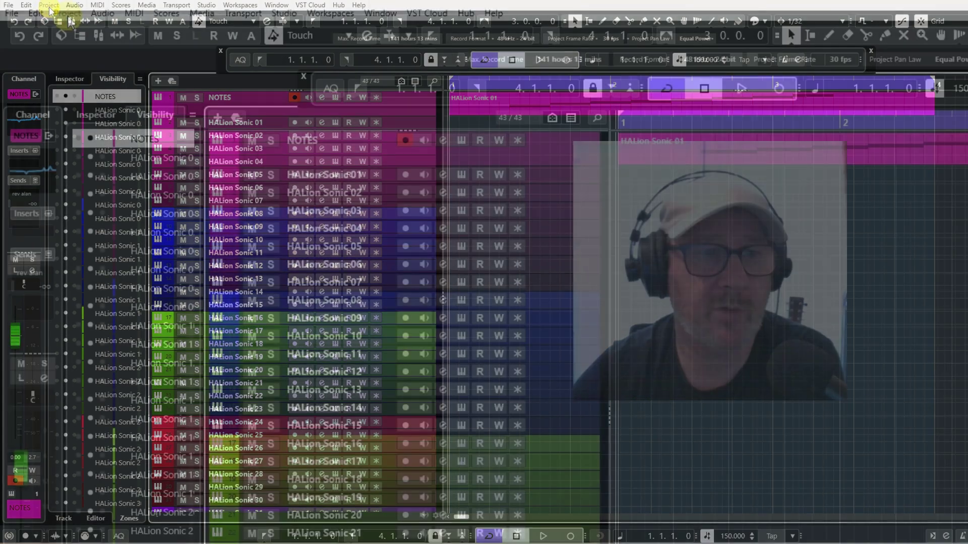
Step: Open Project Colors Setup, listing the current Pink, Red, Lime, Blue and Magenta colour set
left_click(49, 5)
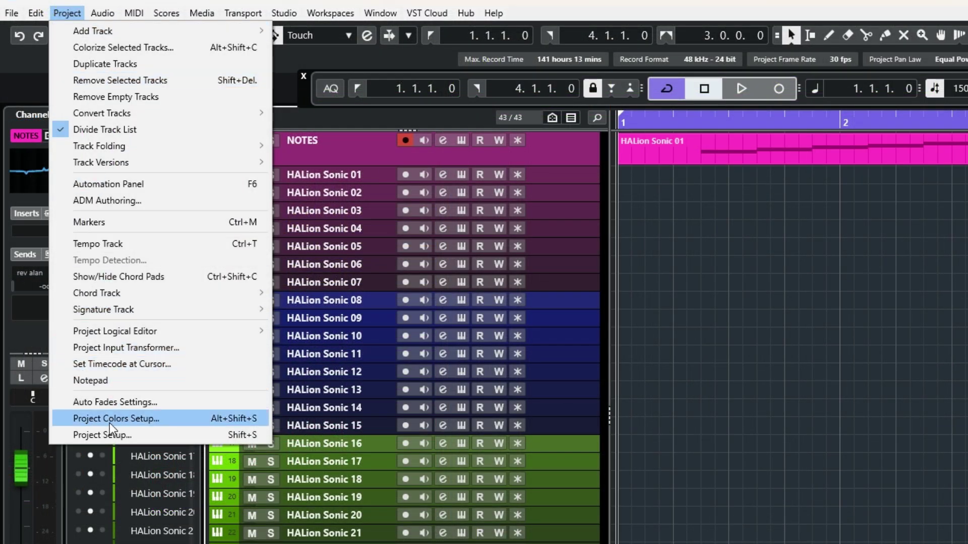
left_click(107, 419)
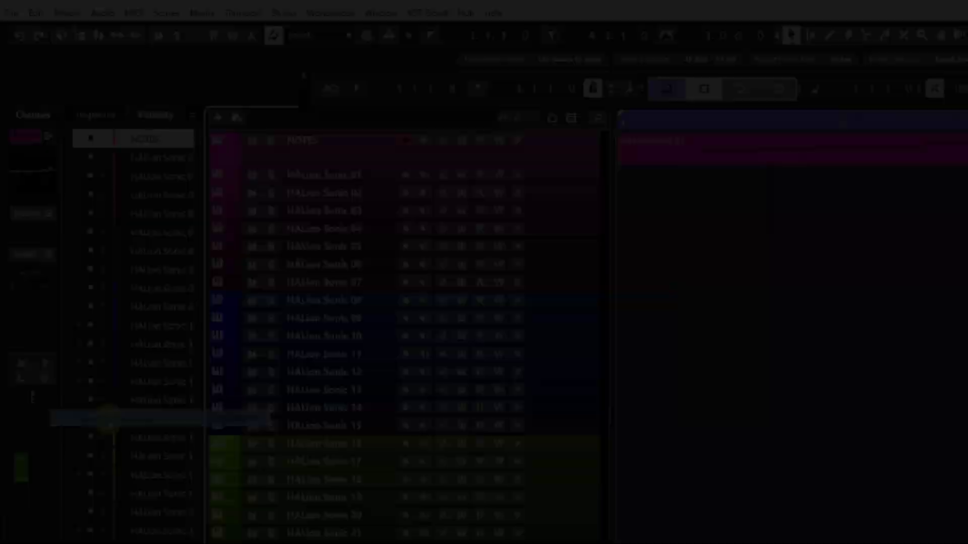
mouse_move(663, 103)
left_mouse_down()
mouse_move(658, 287)
mouse_move(651, 92)
left_mouse_up()
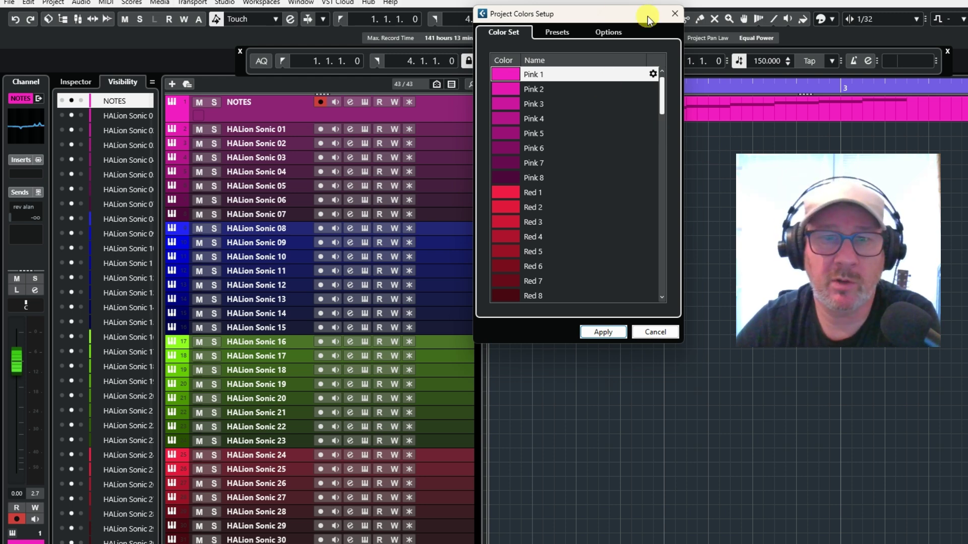
Step: On the Presets tab, set the new colour set to 8 basic colours with 1 tint
left_click(561, 33)
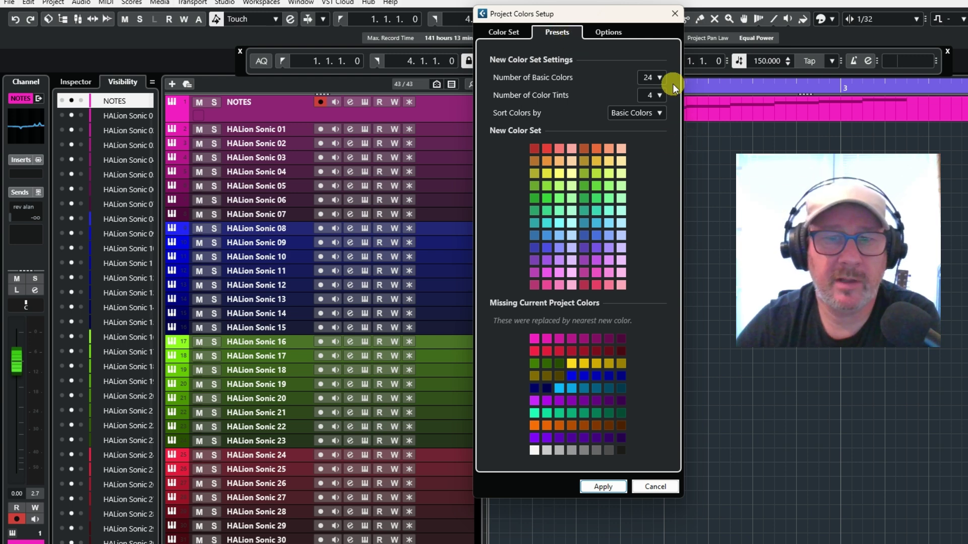
left_click(658, 78)
left_click(661, 98)
left_click(661, 98)
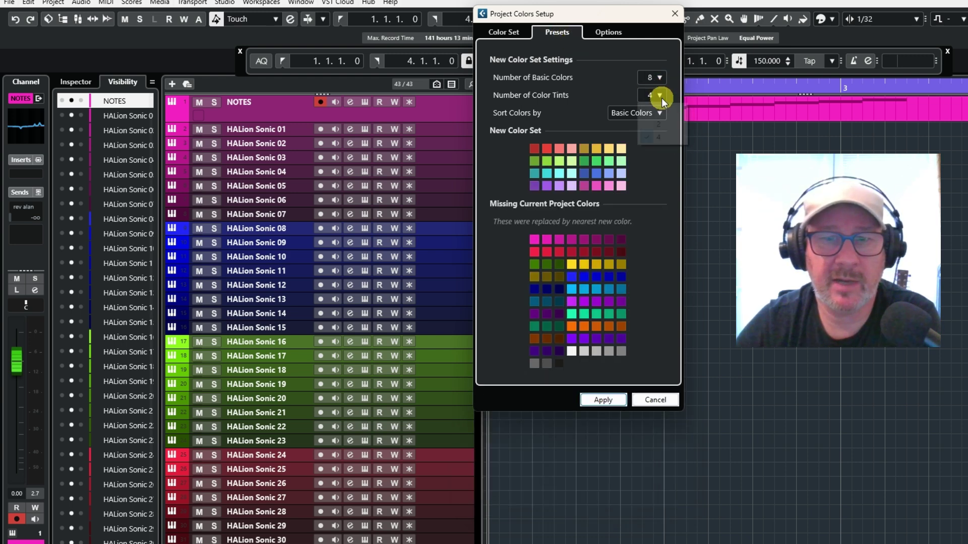
left_click(659, 112)
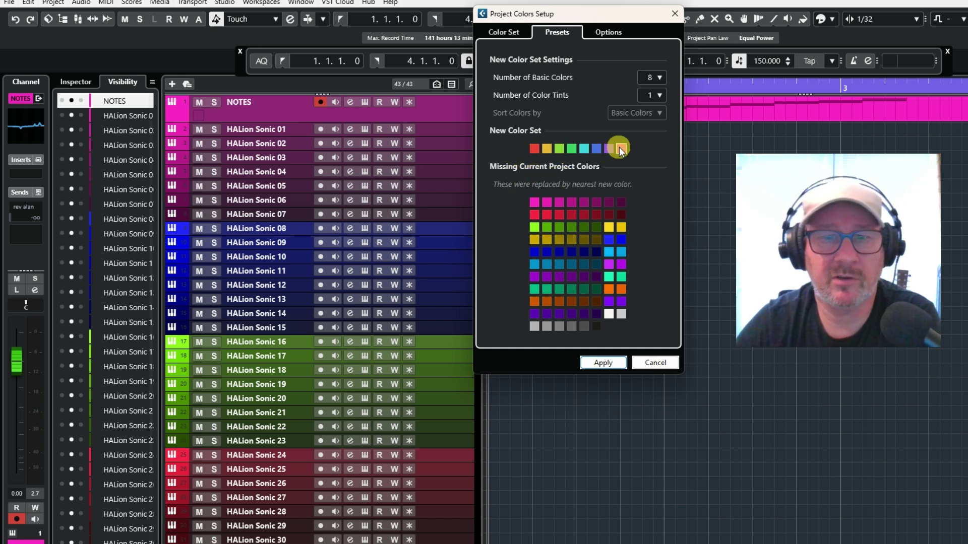
Step: Raise the number of basic colours from 16 to 24 and finally to 32
left_click(659, 79)
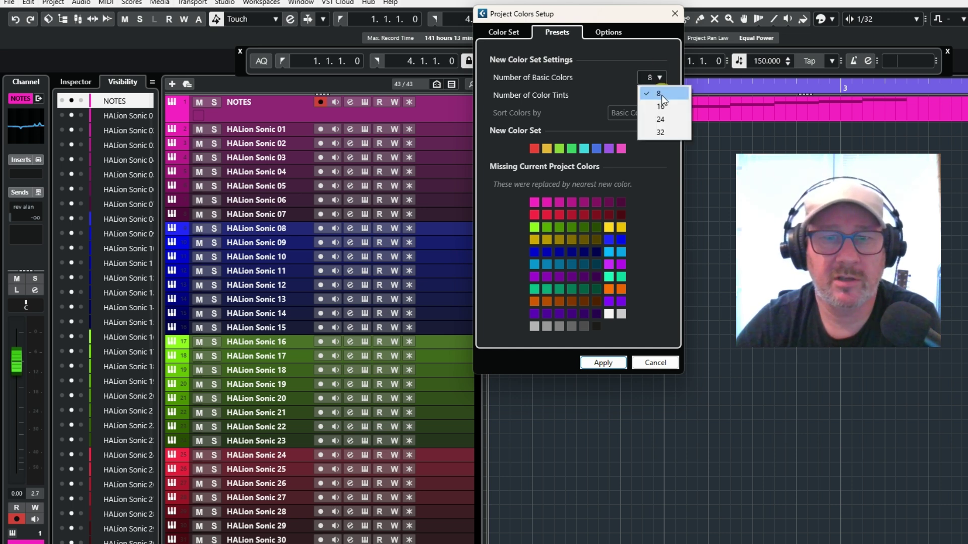
left_click(662, 106)
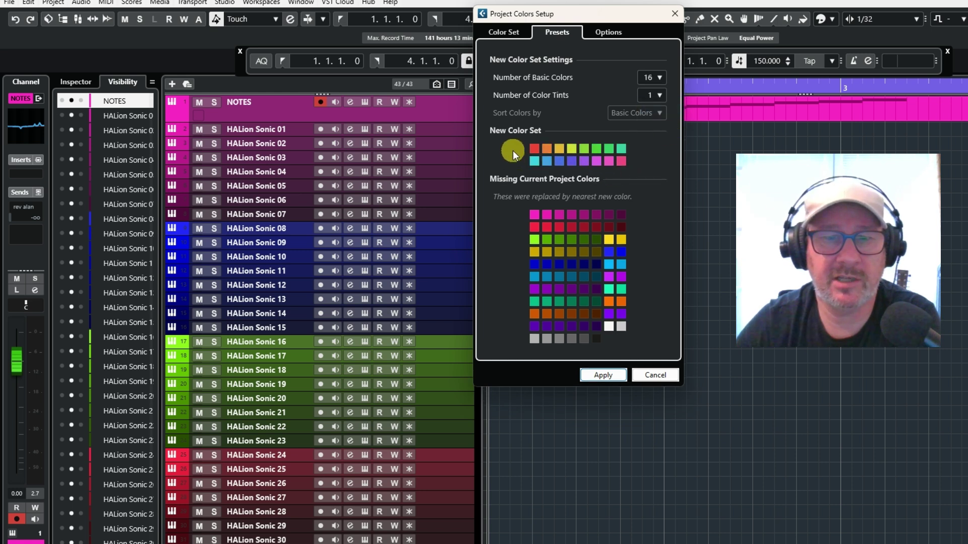
left_click(660, 77)
left_click(660, 118)
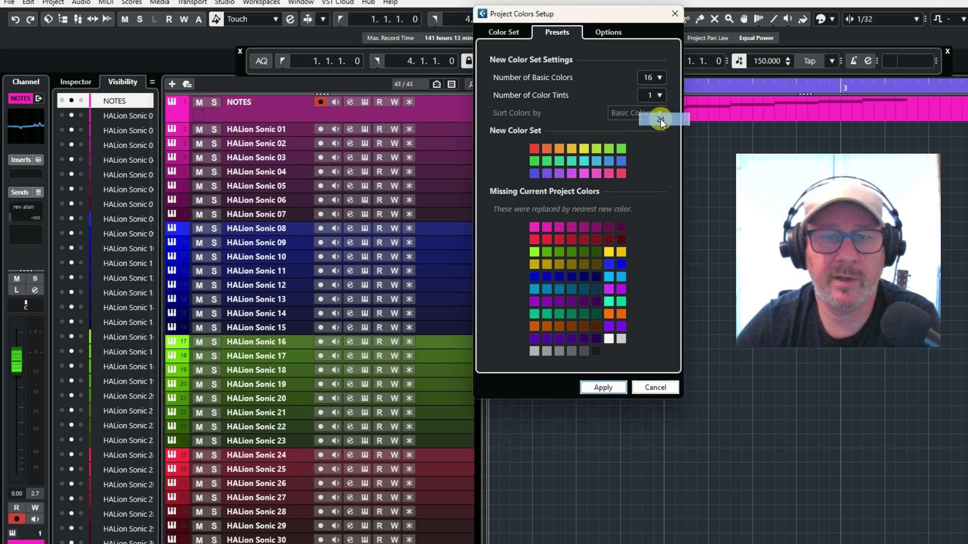
left_click(660, 77)
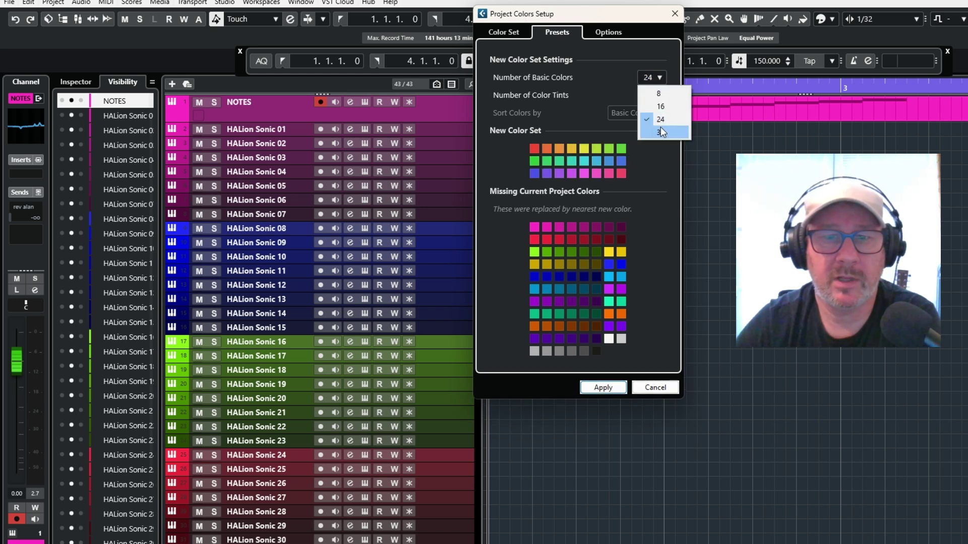
left_click(661, 130)
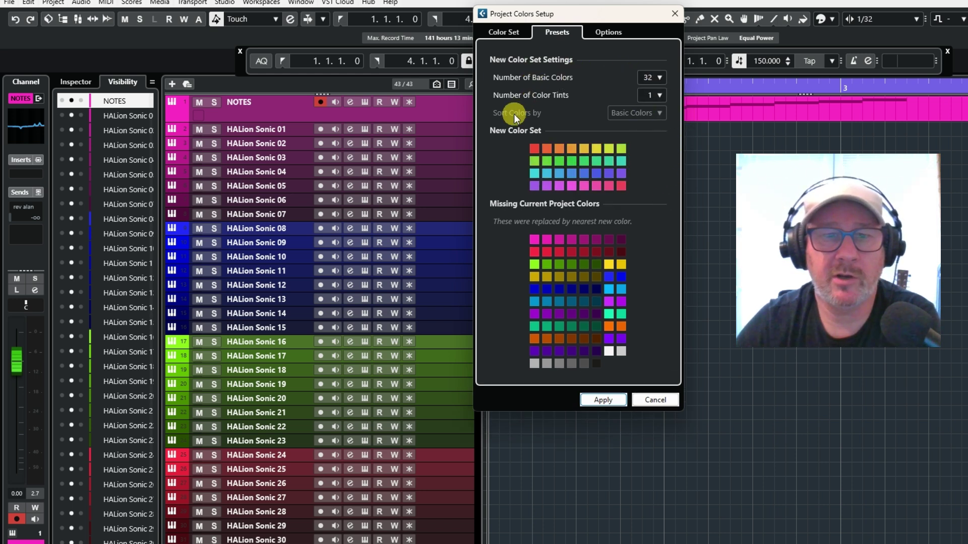
Step: Set the number of colour tints to 4, trying 2 first
left_click(660, 96)
left_click(658, 124)
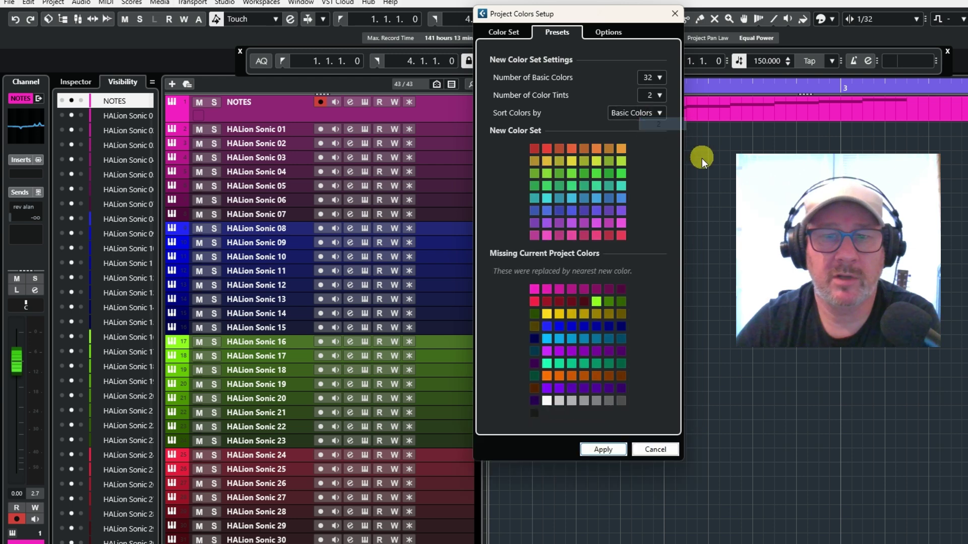
left_click(655, 94)
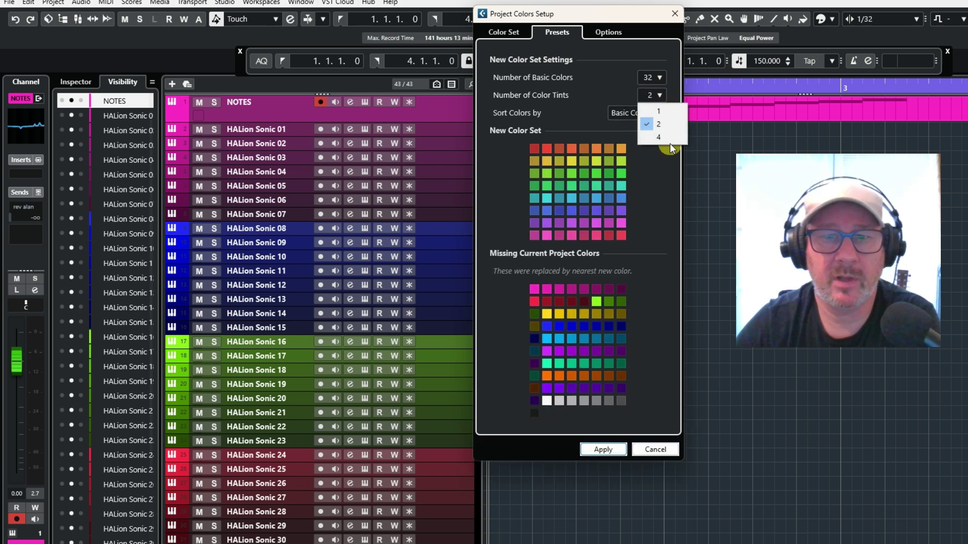
left_click(658, 137)
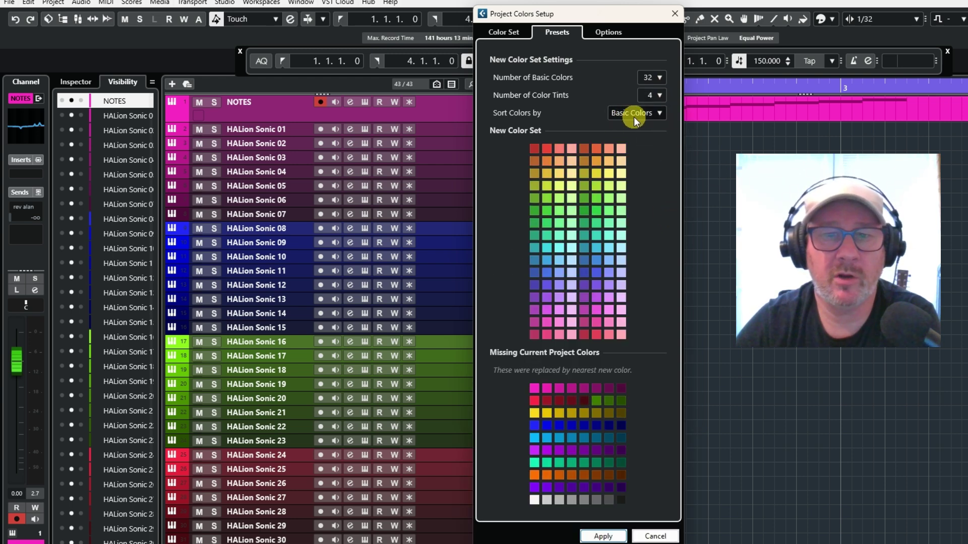
Step: Sort the colour set by basic colours, after trying tints, and apply it to the project
left_click(660, 113)
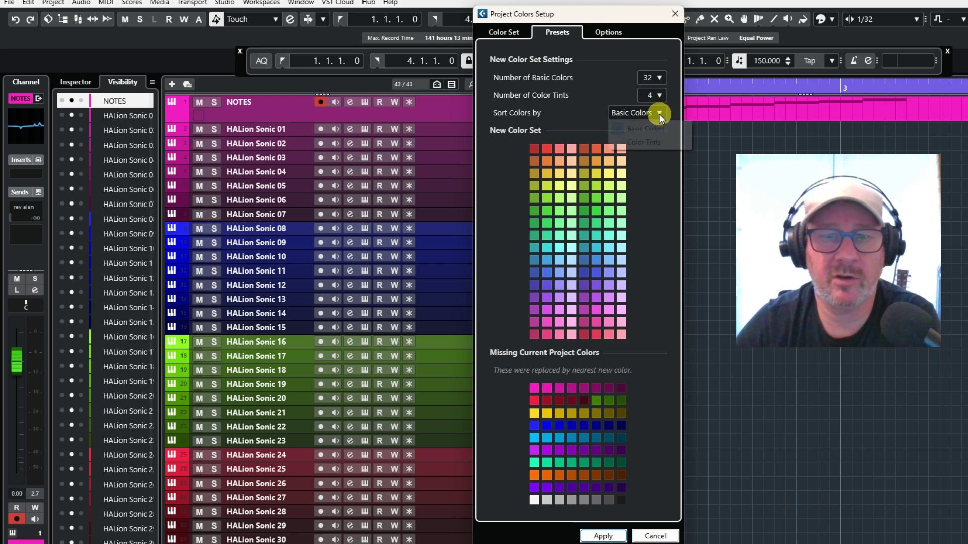
left_click(654, 141)
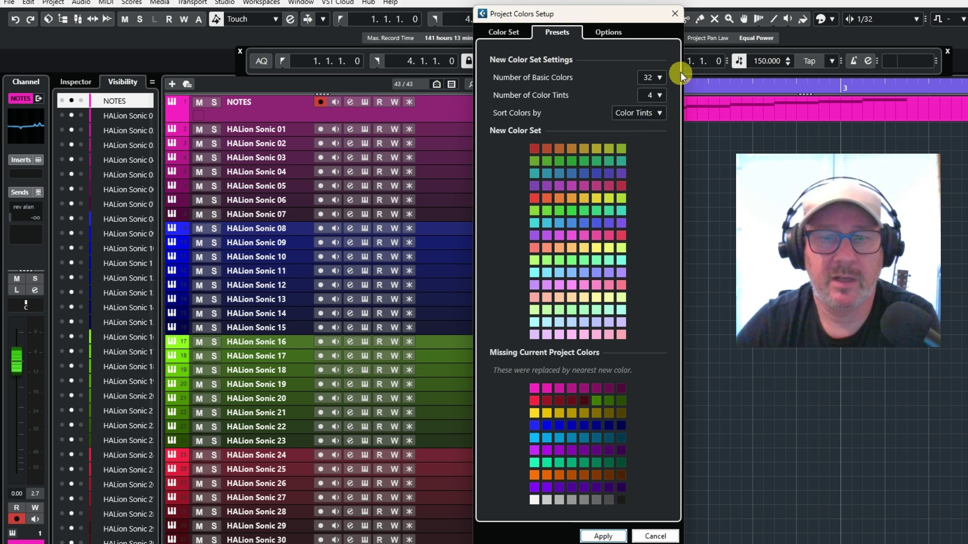
left_click(658, 114)
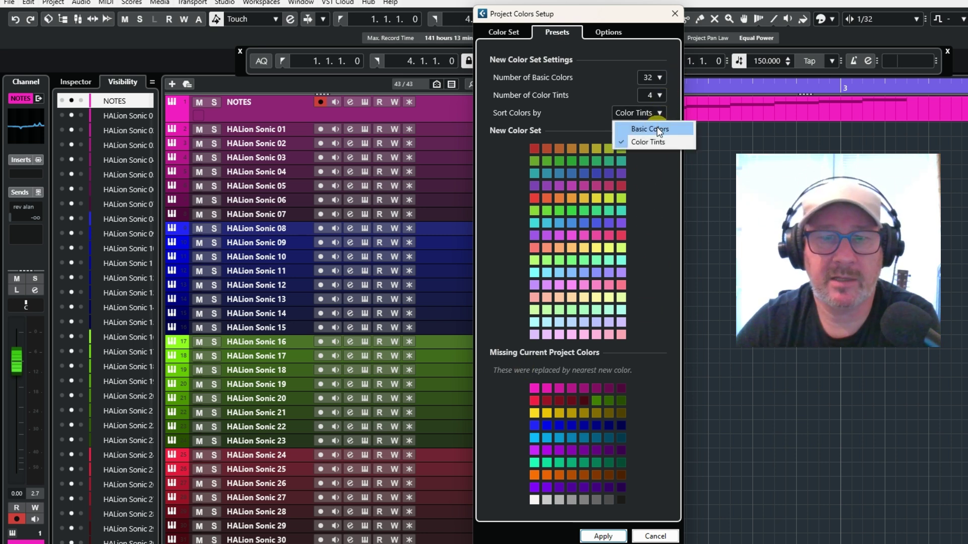
left_click(657, 126)
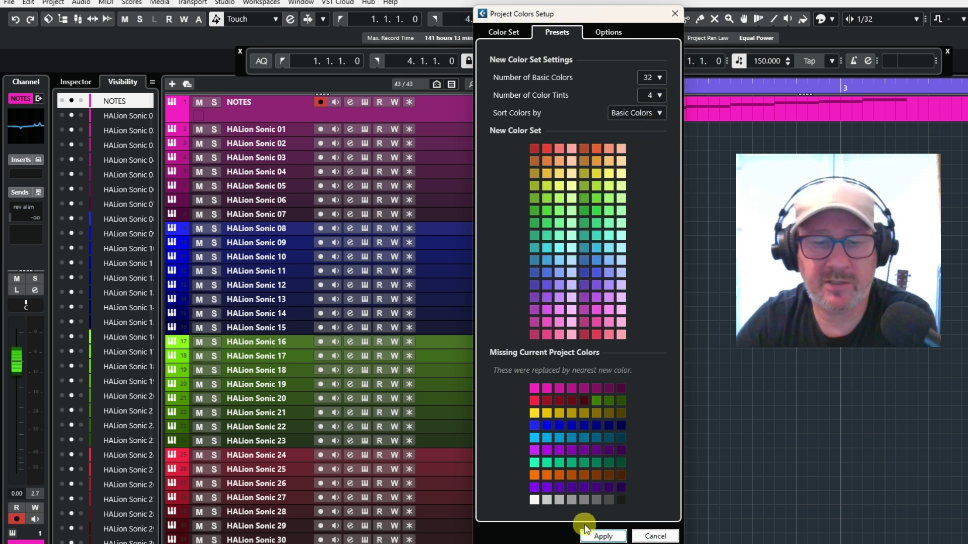
left_click(602, 537)
left_click(585, 311)
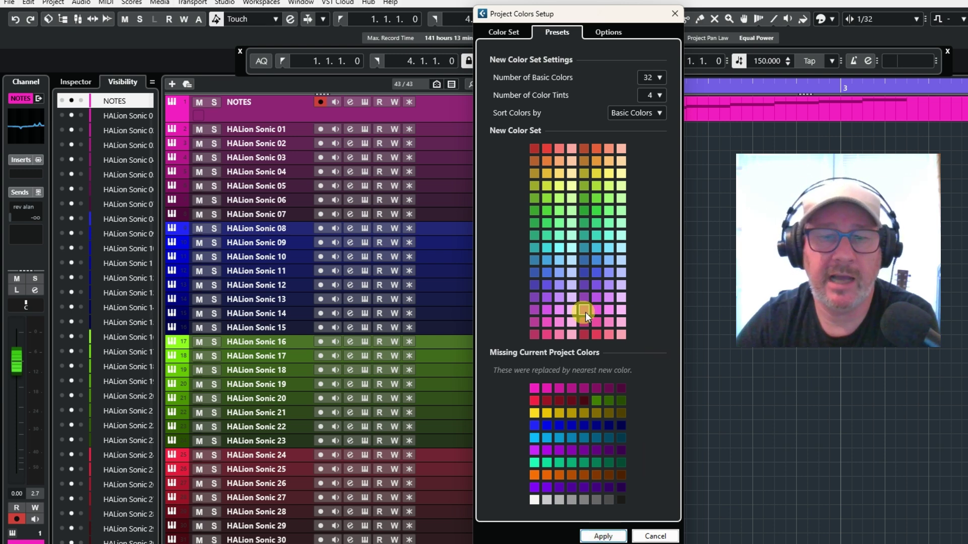
left_click(610, 34)
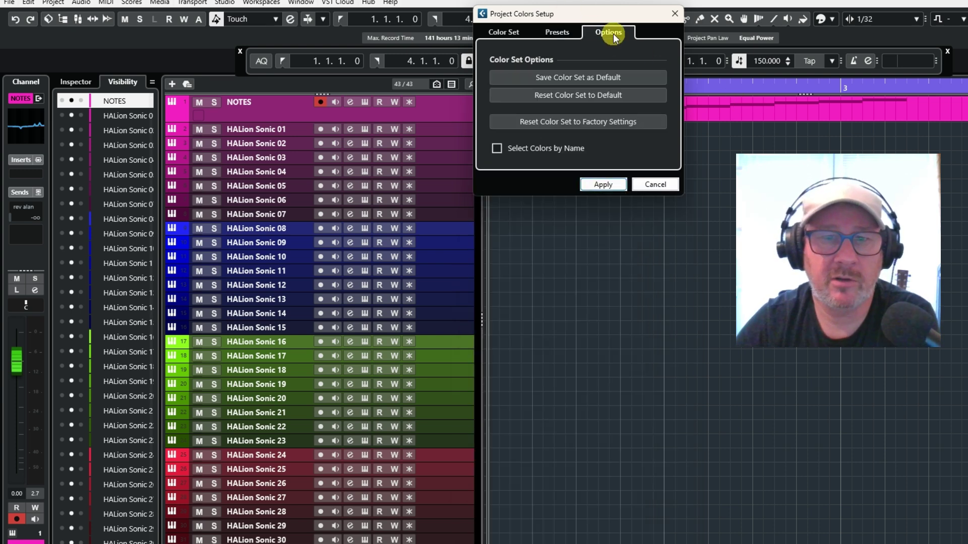
left_click(561, 100)
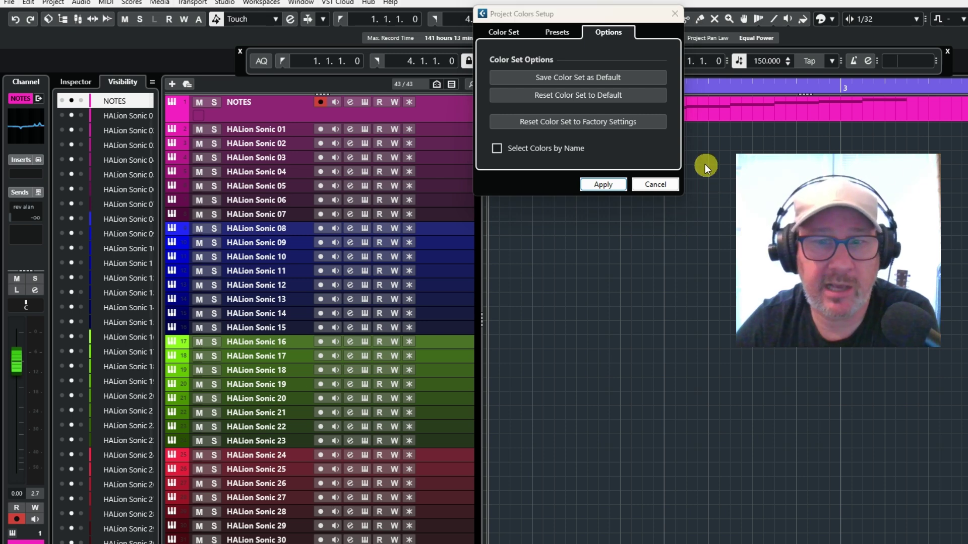
left_click(661, 183)
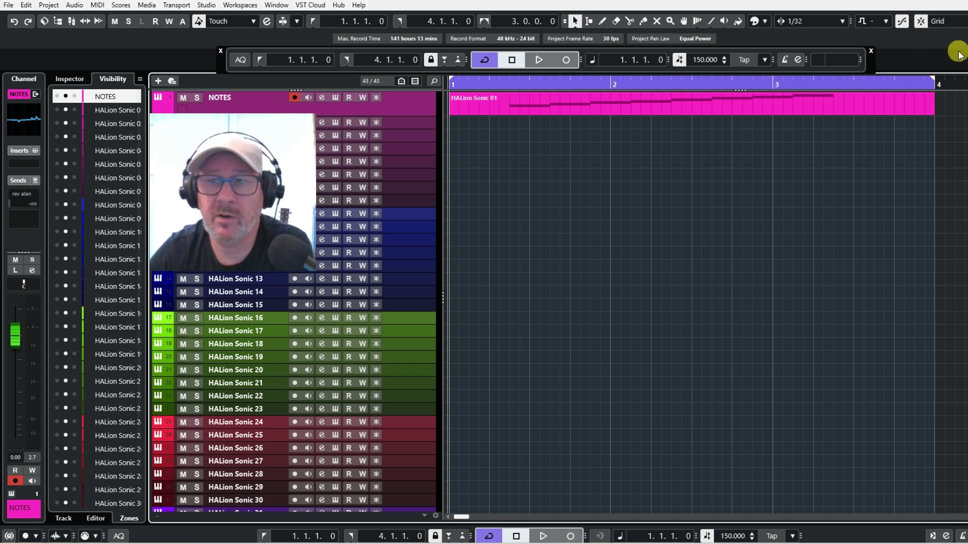
Step: Open the HALion Sonic 01 part in a separate Key Editor window showing notes E4 to B4
left_click(825, 101)
double_click(708, 107)
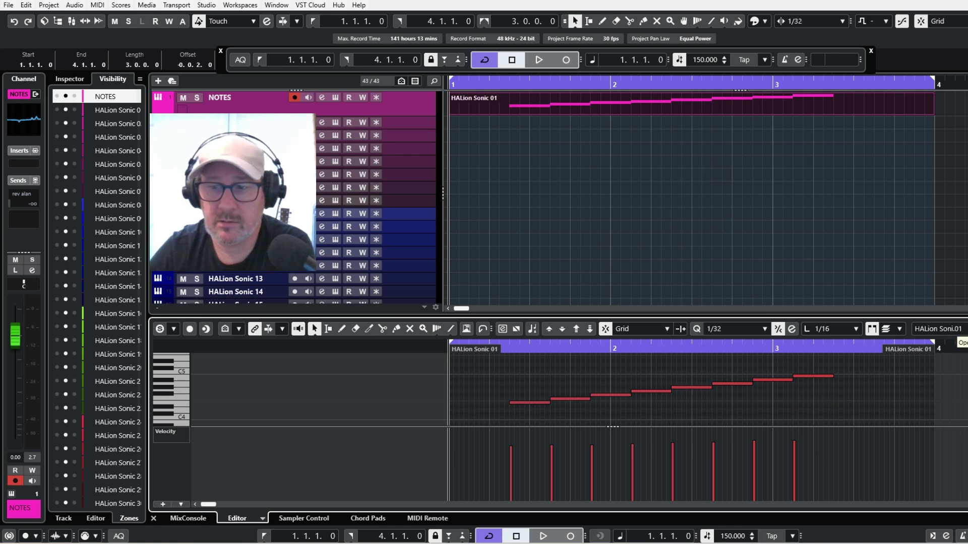
key("ctrl+e")
scroll(843, 258, "down", 3)
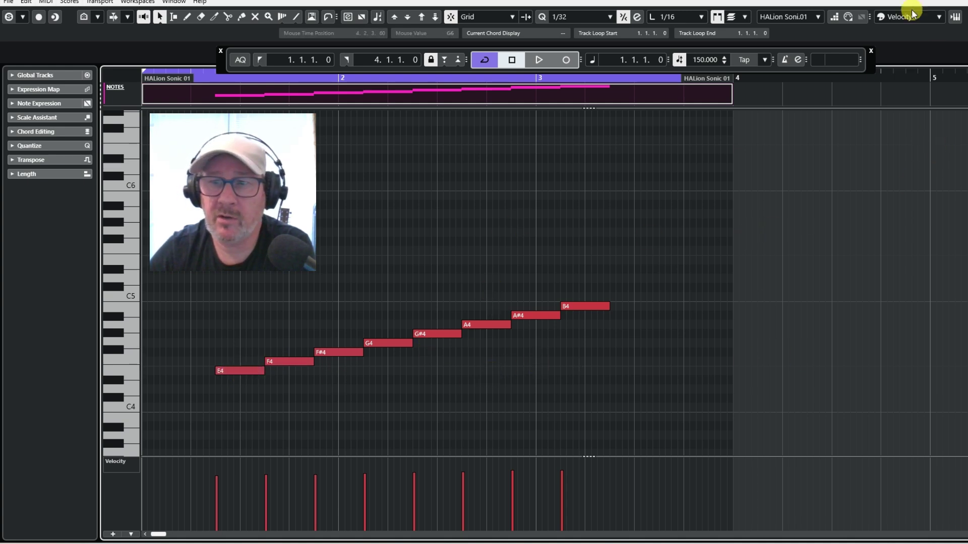
Step: Colour the Key Editor notes by Pitch and open the Pitch Colors setup
left_click(940, 16)
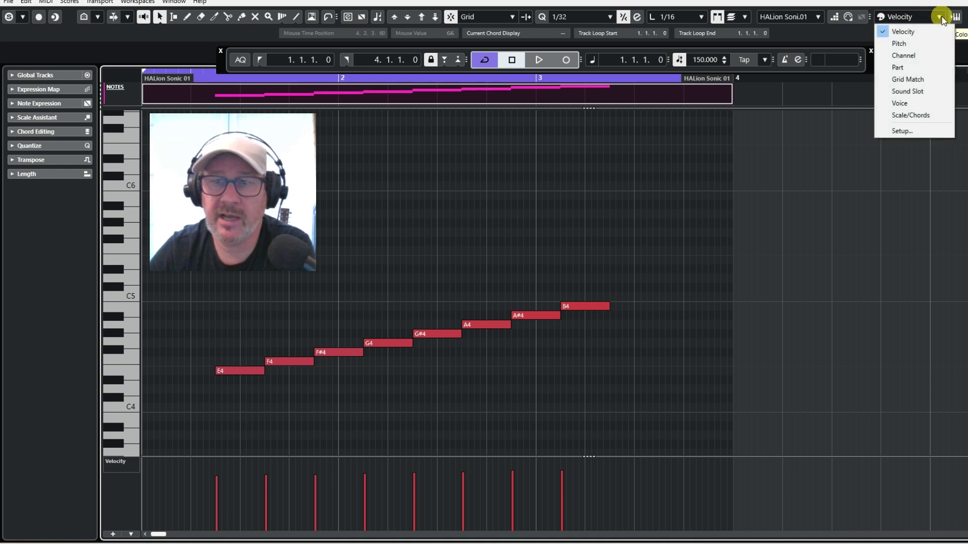
left_click(898, 44)
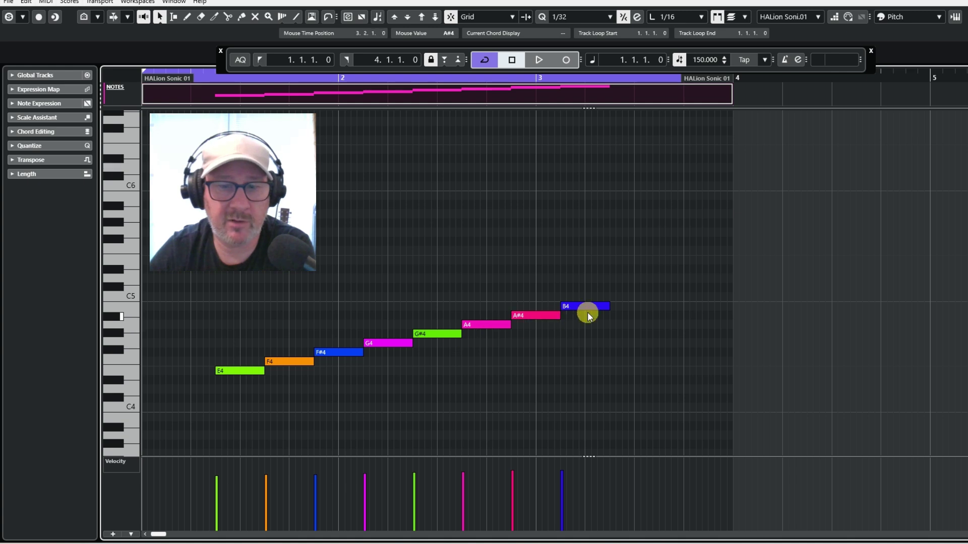
left_click(939, 19)
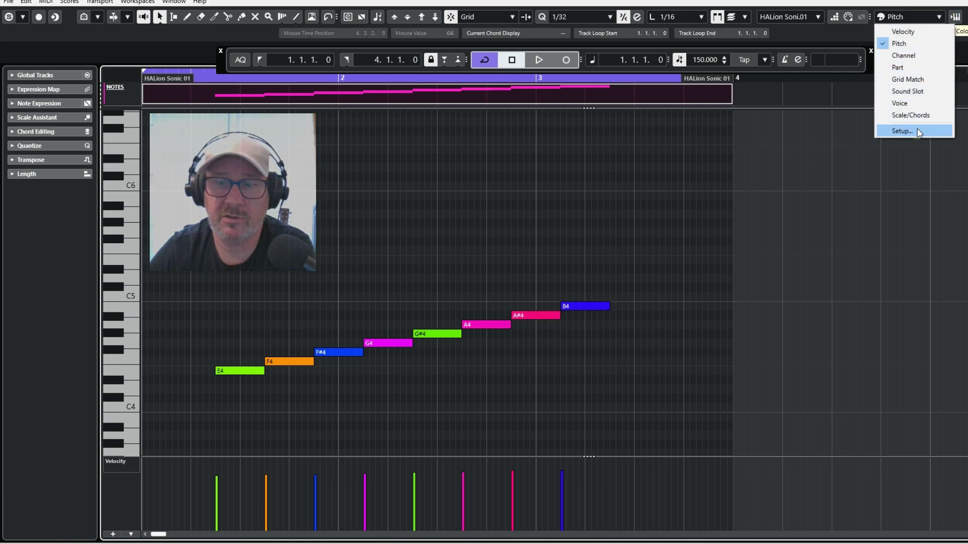
left_click(916, 130)
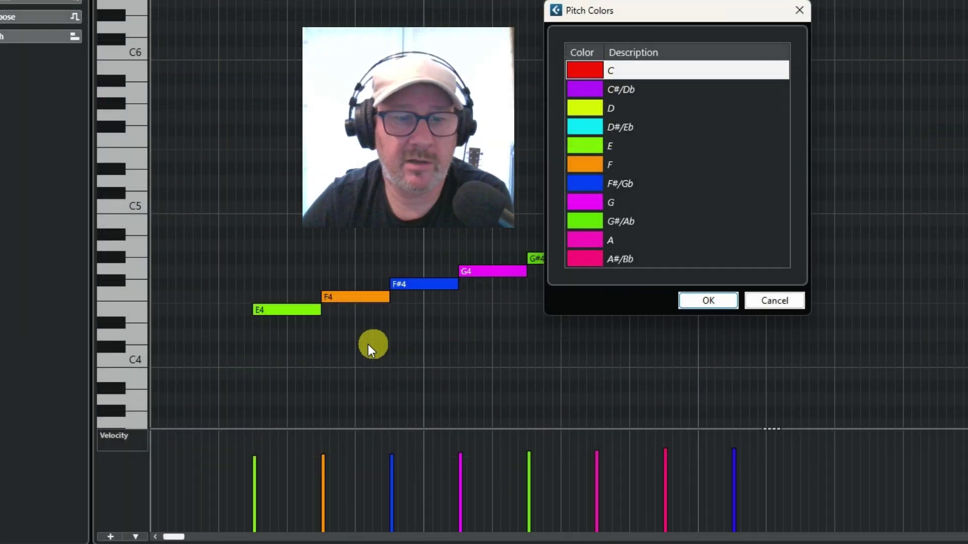
Step: Change pitch E's colour to cyan and check it on the E4 note
left_click(597, 145)
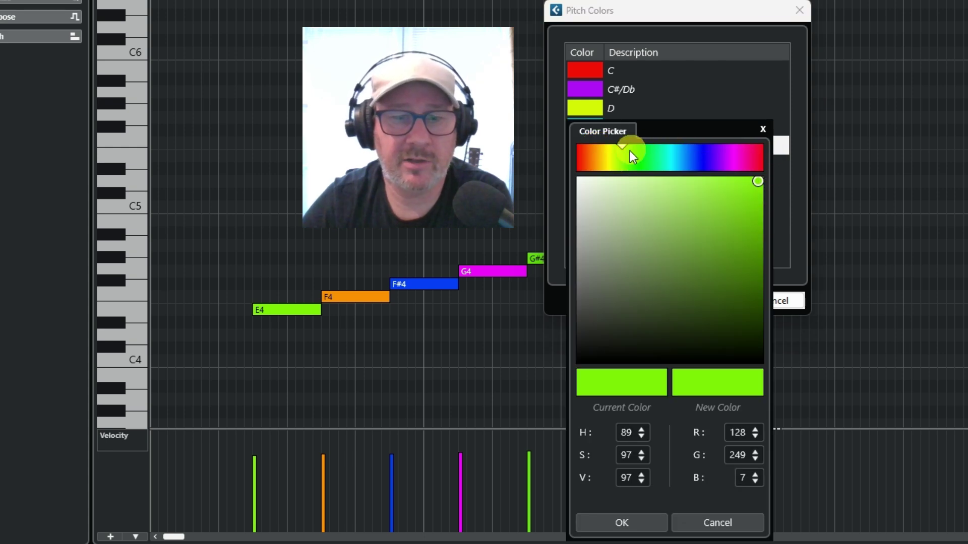
left_click_drag(624, 148, 674, 147)
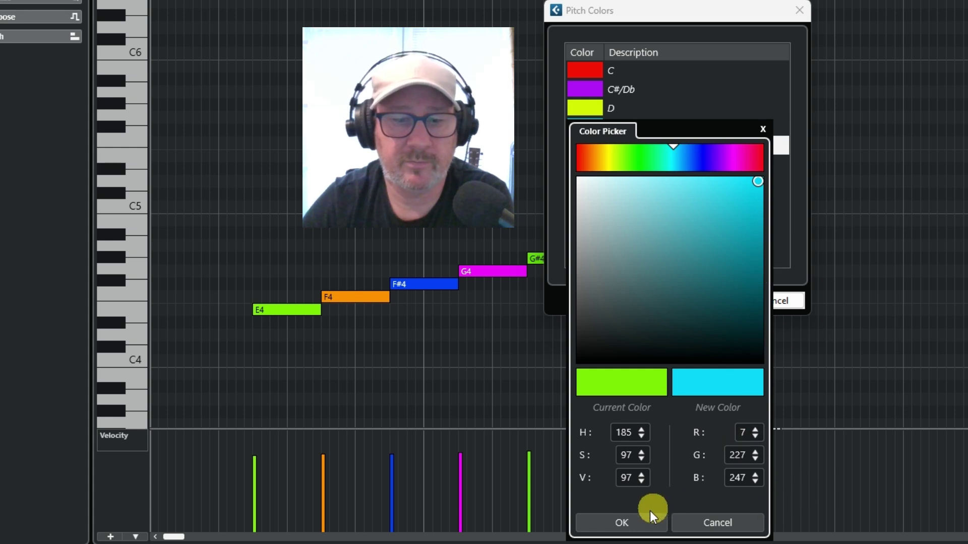
left_click(631, 522)
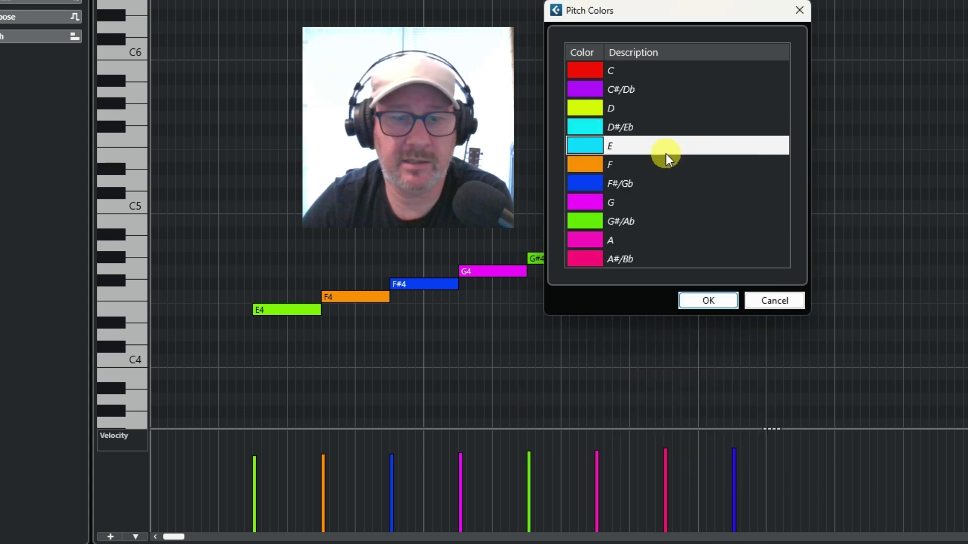
left_click(723, 300)
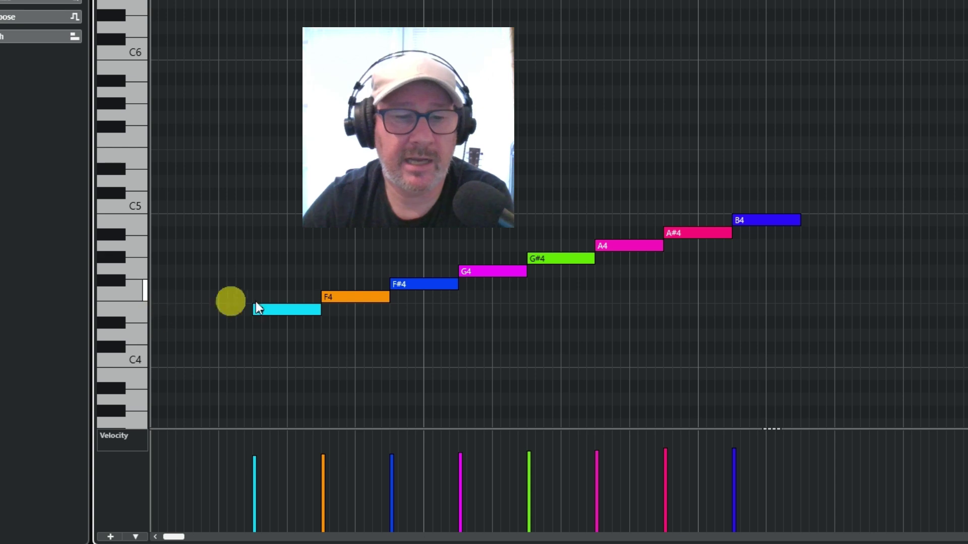
left_click(318, 308)
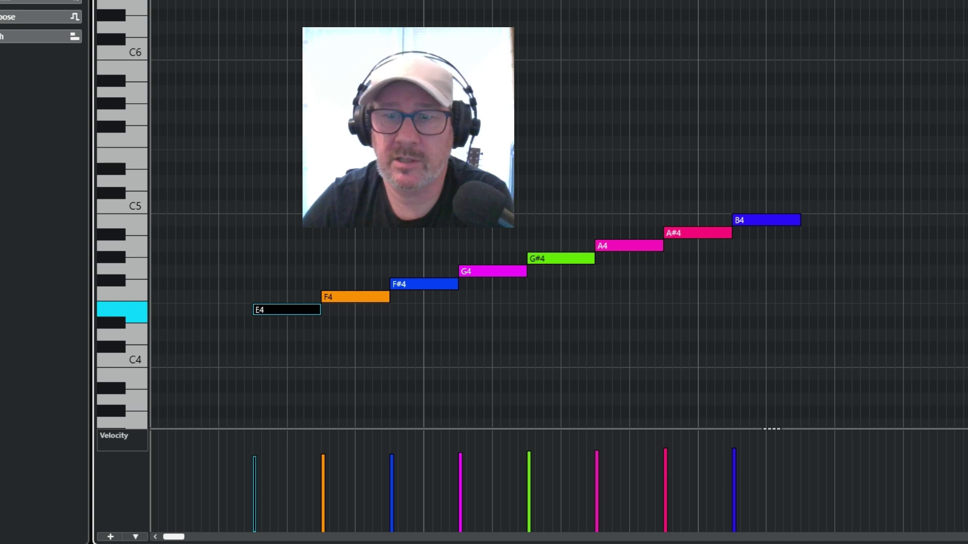
Step: Change pitch E's colour to green (hue 113) and apply the pitch colours
double_click(589, 145)
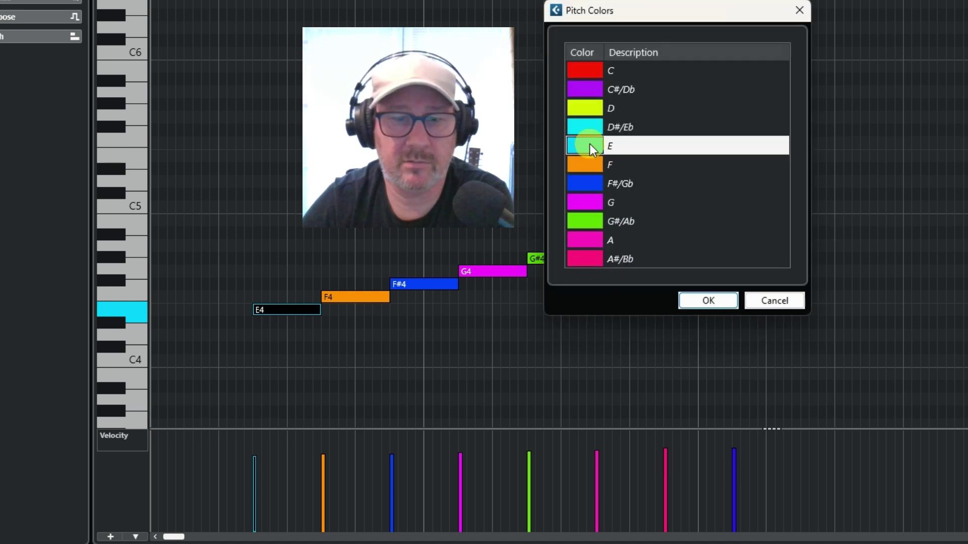
left_click_drag(676, 147, 636, 146)
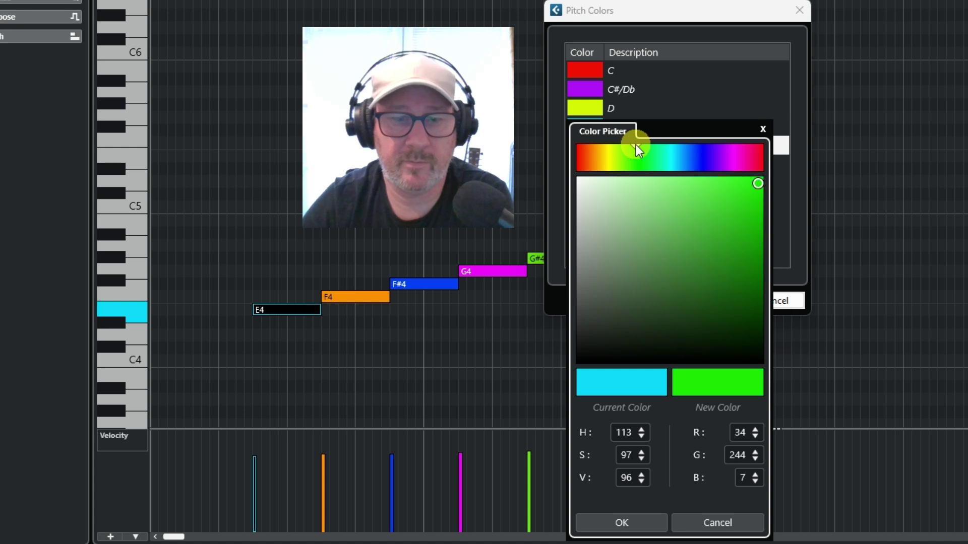
left_click(642, 526)
left_click(708, 301)
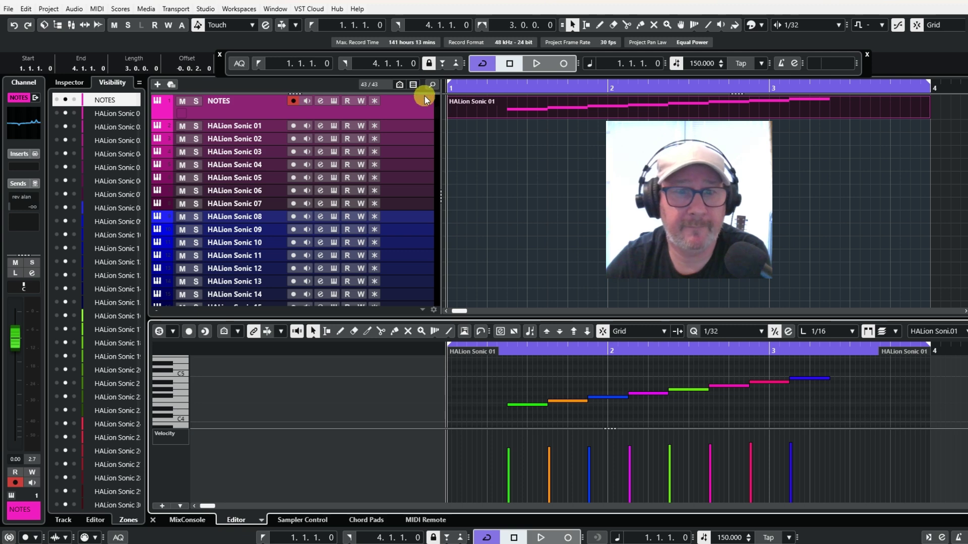
Step: Reveal the marker, Chord, Signature and Tempo tracks in their own area above NOTES
left_click_drag(466, 94, 460, 244)
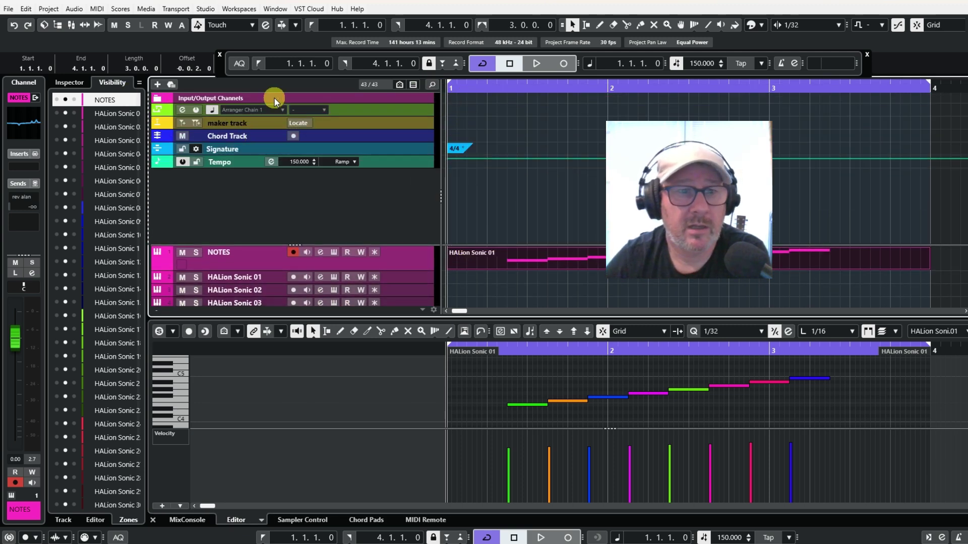
Step: Resize the divided upper global-track section so NOTES sits higher in the track list
left_click(49, 9)
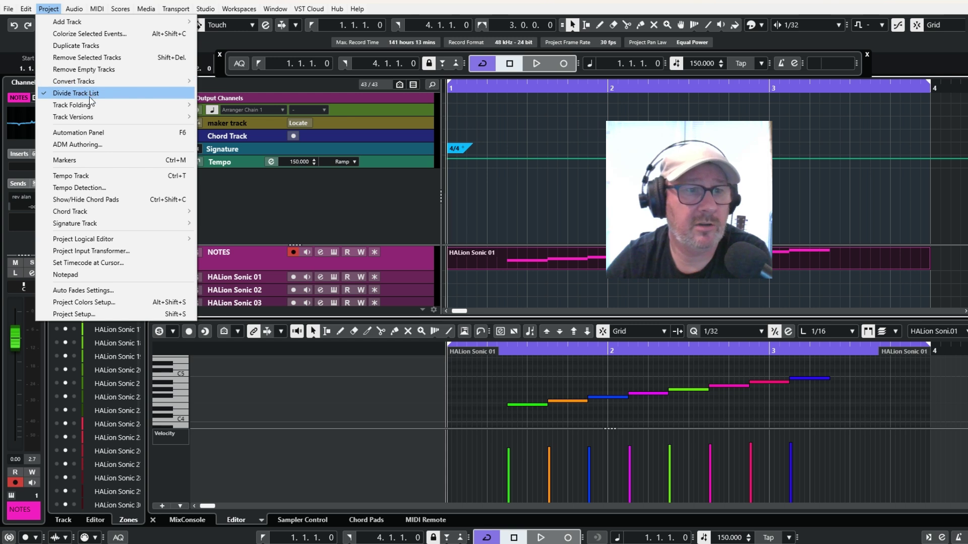
left_click(460, 190)
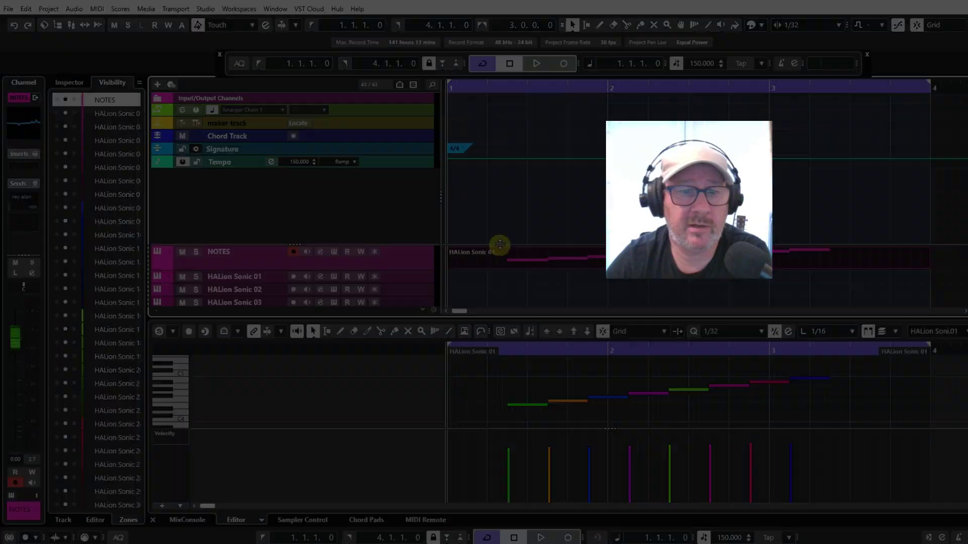
left_click_drag(499, 246, 503, 89)
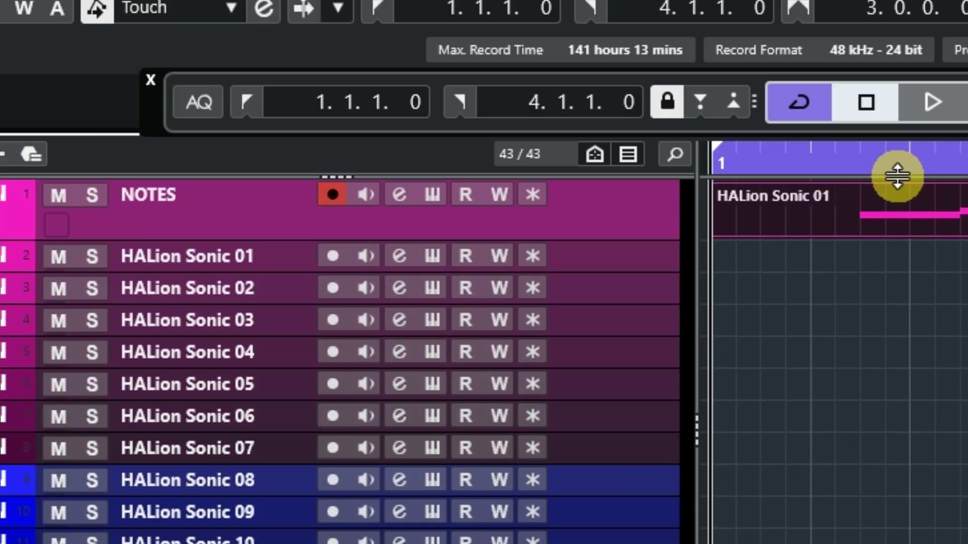
left_click_drag(899, 176, 890, 501)
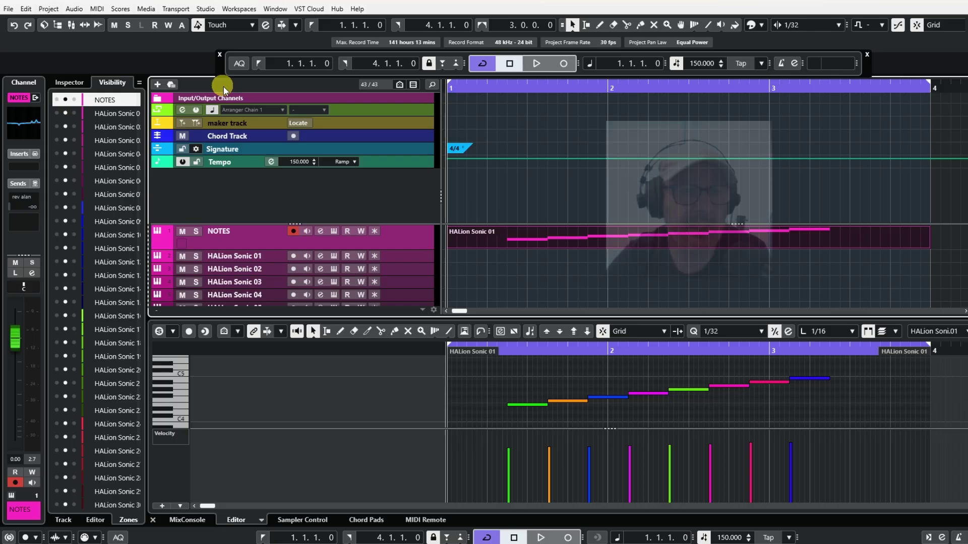
Step: Move the rev alan FX track into the upper section beneath the Tempo track
left_click(161, 100)
left_click(161, 98)
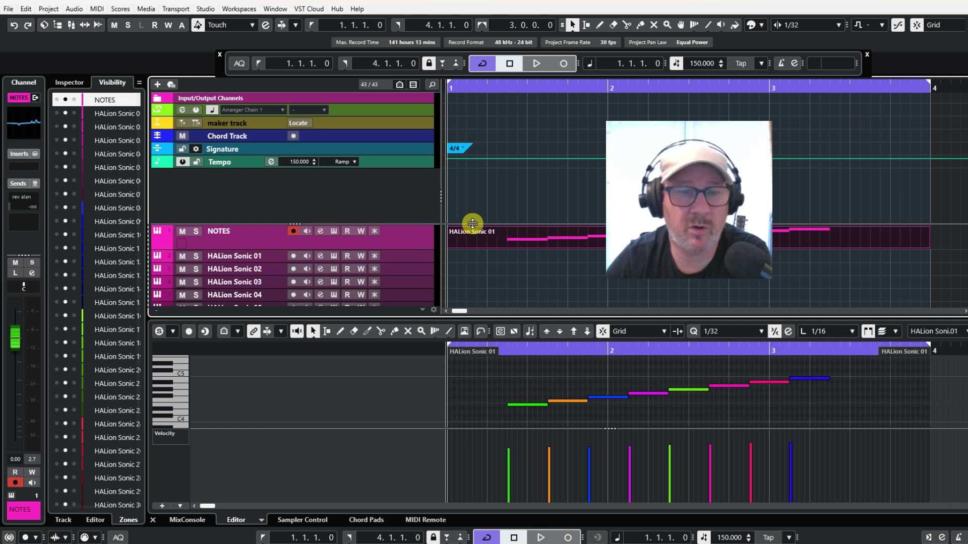
left_click_drag(473, 223, 473, 76)
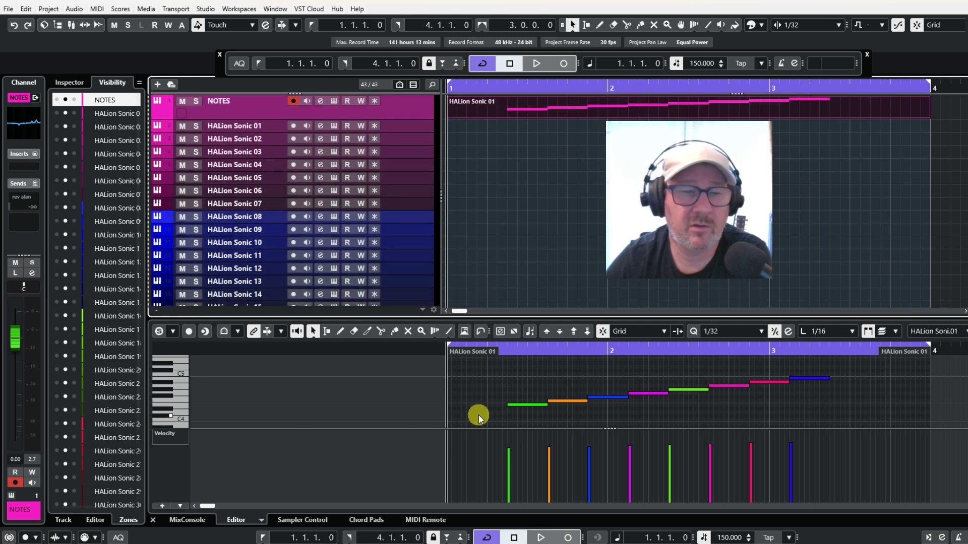
scroll(562, 199, "down", 3)
scroll(563, 199, "up", 3)
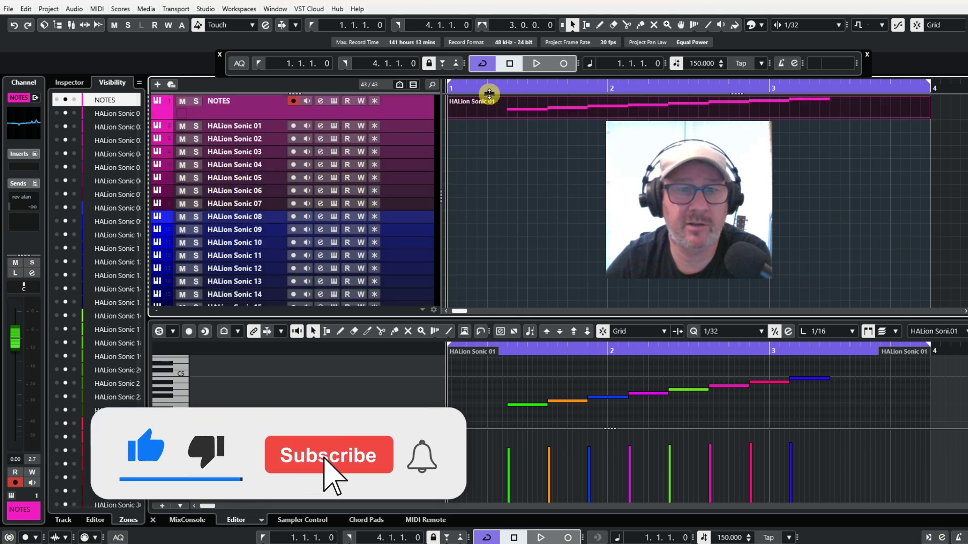
left_click_drag(488, 98, 487, 185)
scroll(514, 224, "down", 5)
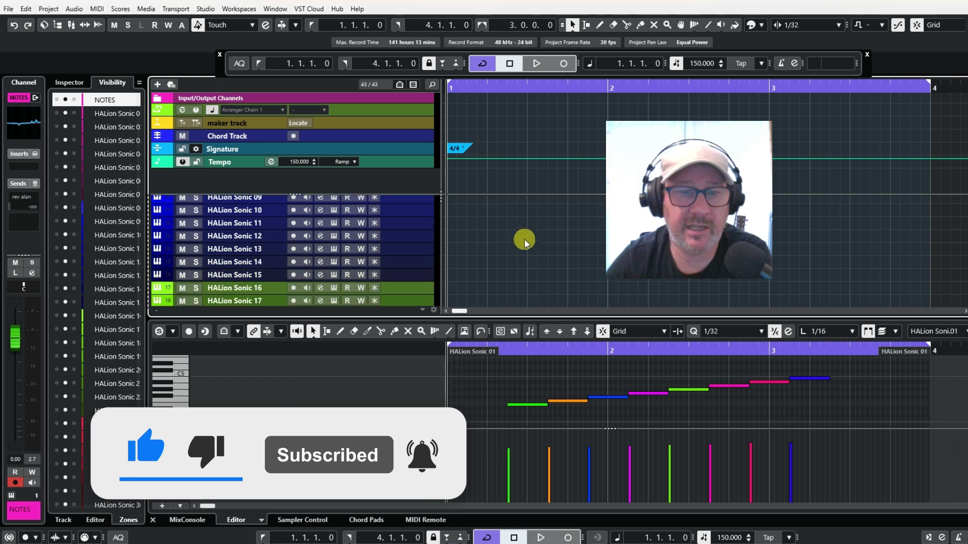
scroll(534, 252, "down", 6)
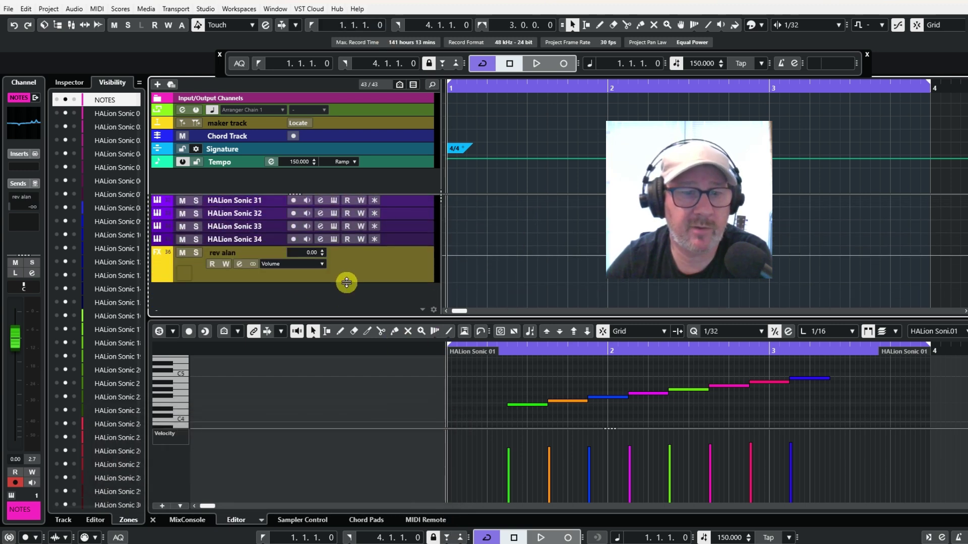
left_click_drag(346, 282, 350, 263)
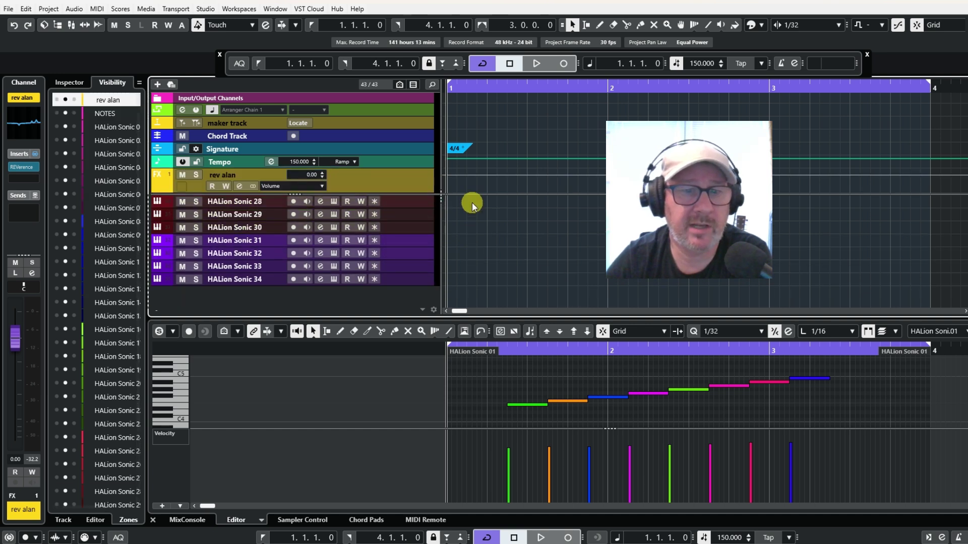
Step: Colour the rev alan FX track orange and shrink the upper global-track section
left_click(36, 516)
left_click(38, 471)
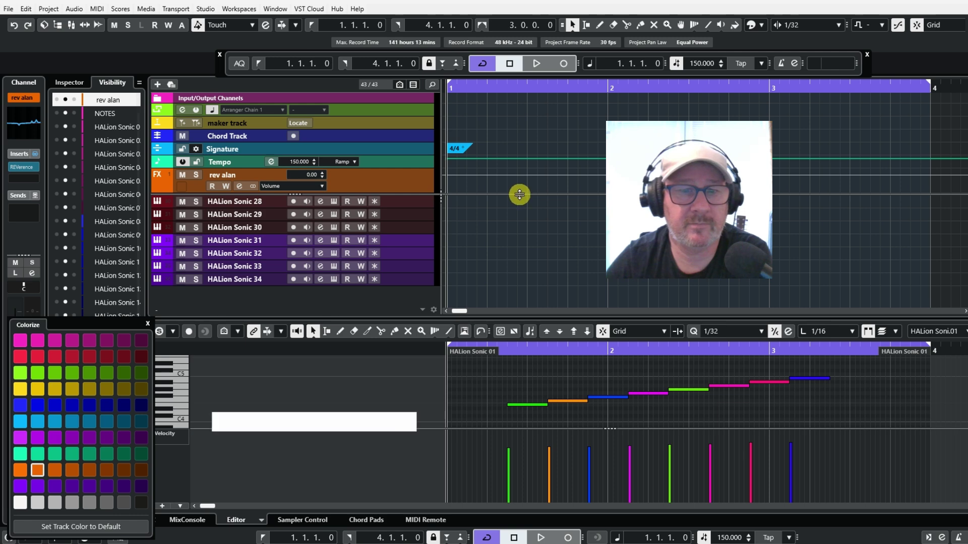
left_click_drag(519, 193, 519, 88)
scroll(554, 197, "up", 8)
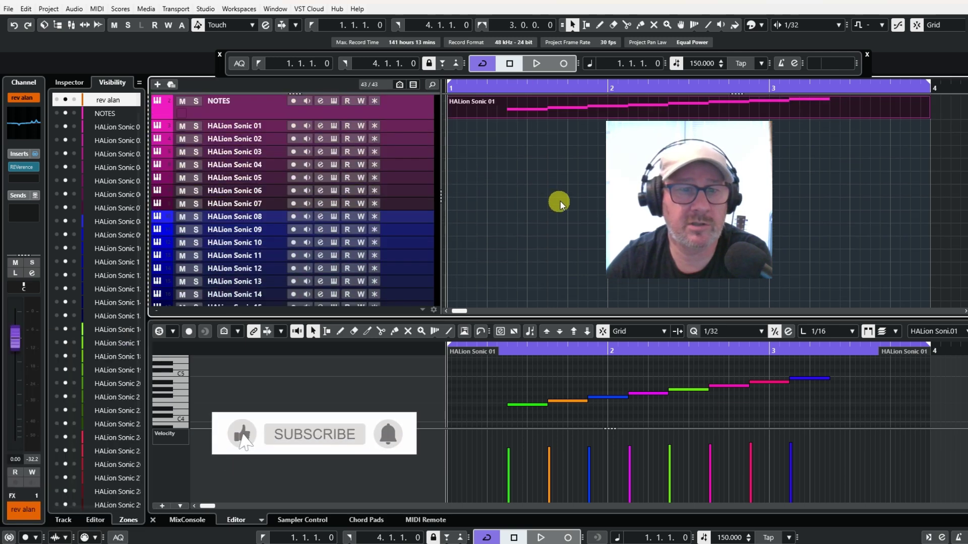